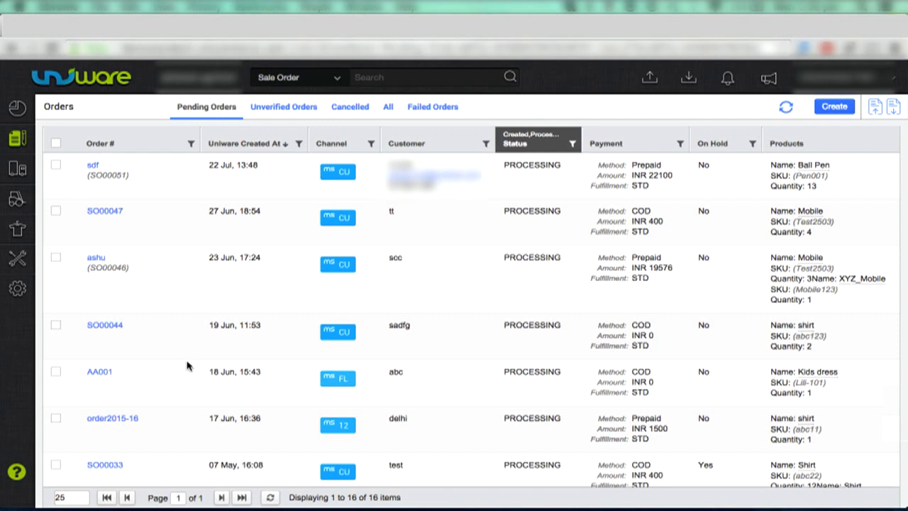
Step: Open the Shipping Providers settings and start adding a new Fedex shipping provider
mouse_move(18, 288)
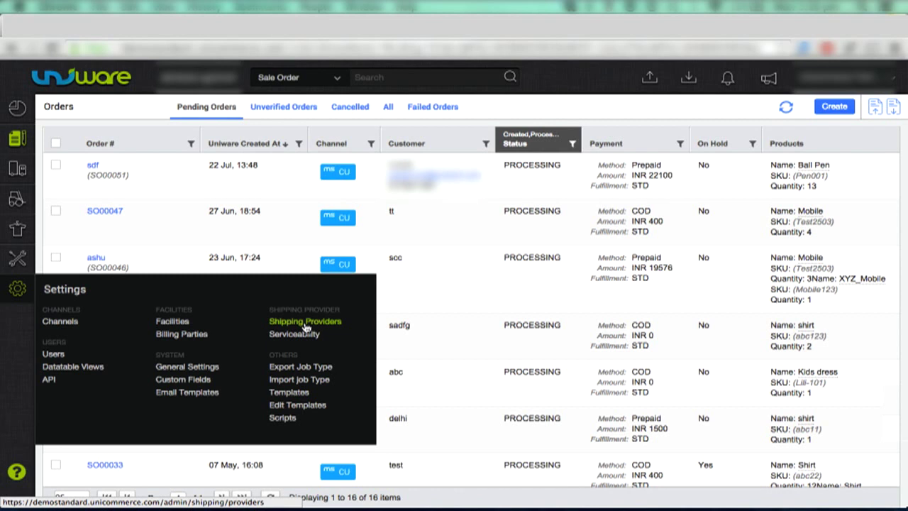
left_click(305, 323)
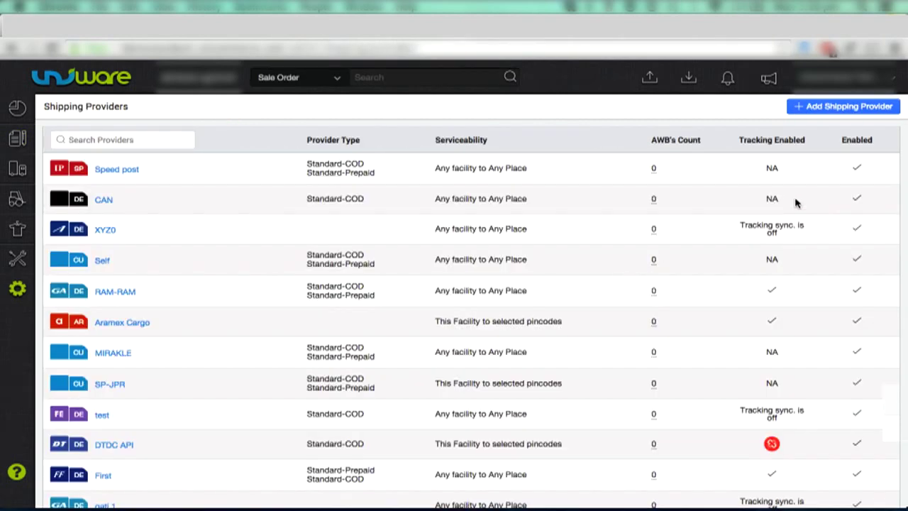
left_click(837, 107)
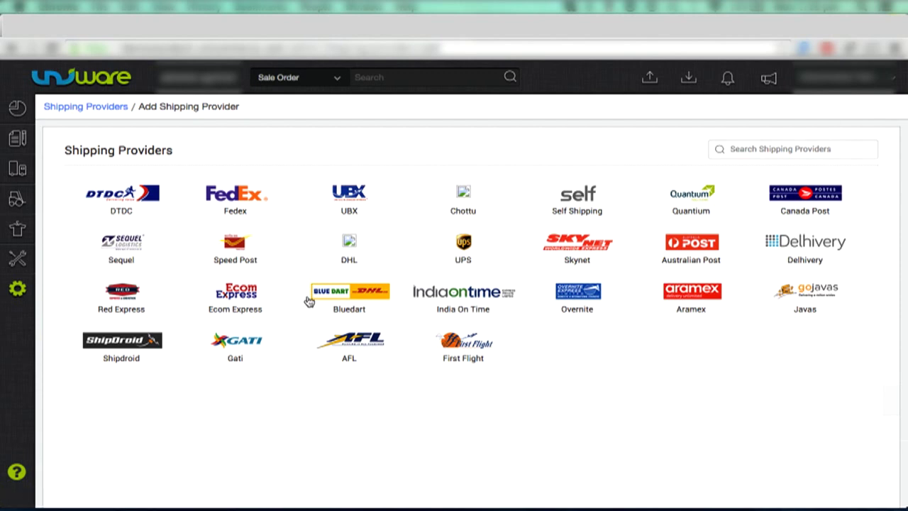
left_click(232, 199)
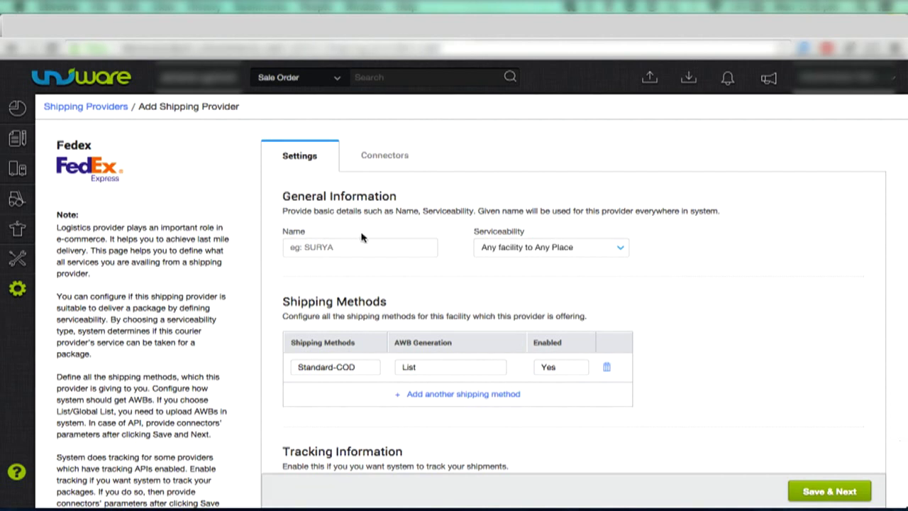
Step: Name the provider FedEx_Test and set its serviceability to Any facility to Selected Pincodes
left_click(357, 249)
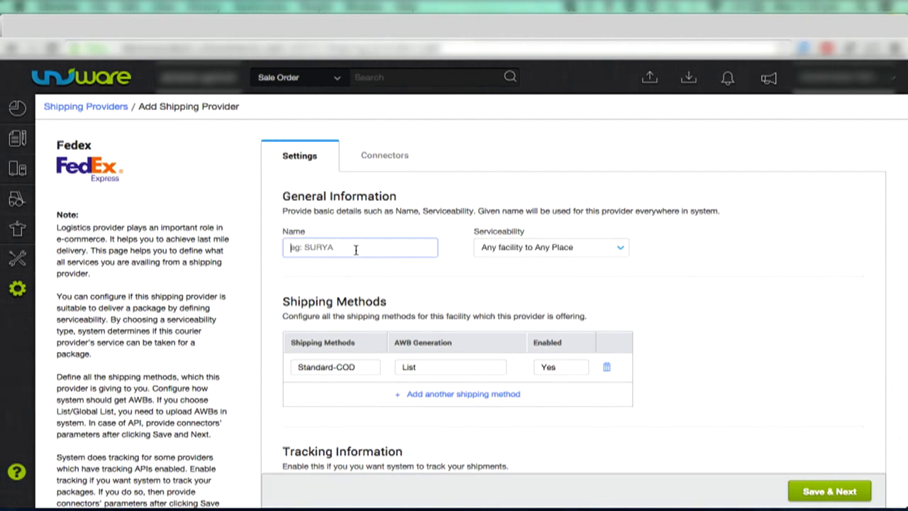
type("FedEx_Test")
left_click(569, 255)
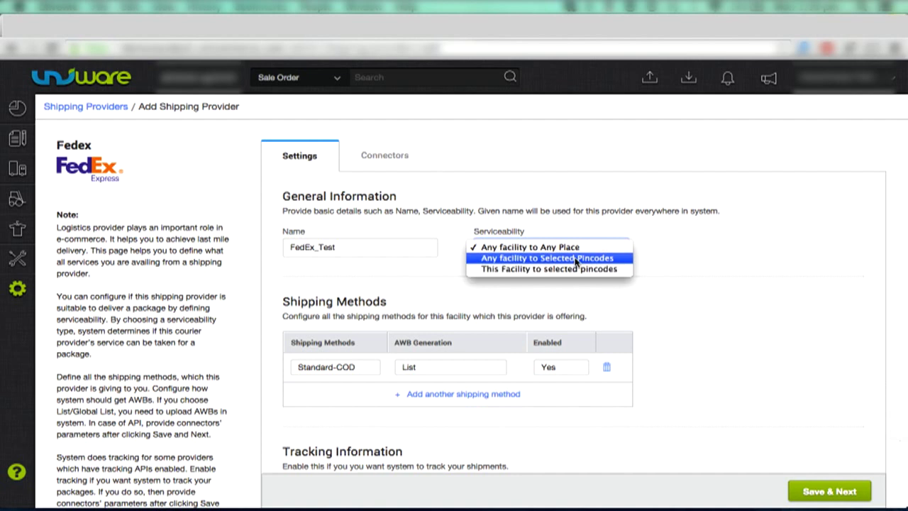
left_click(576, 260)
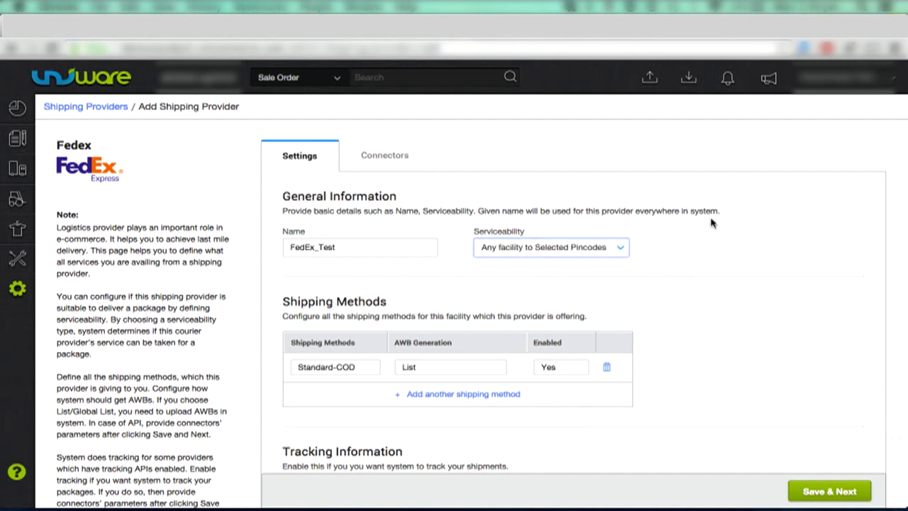
Step: Look up "what is serviceabilty" on support.unicommerce.com, read the article on serviceability types and pincode upload, and return to the provider form
left_click(493, 39)
type("support.unicommerce.com")
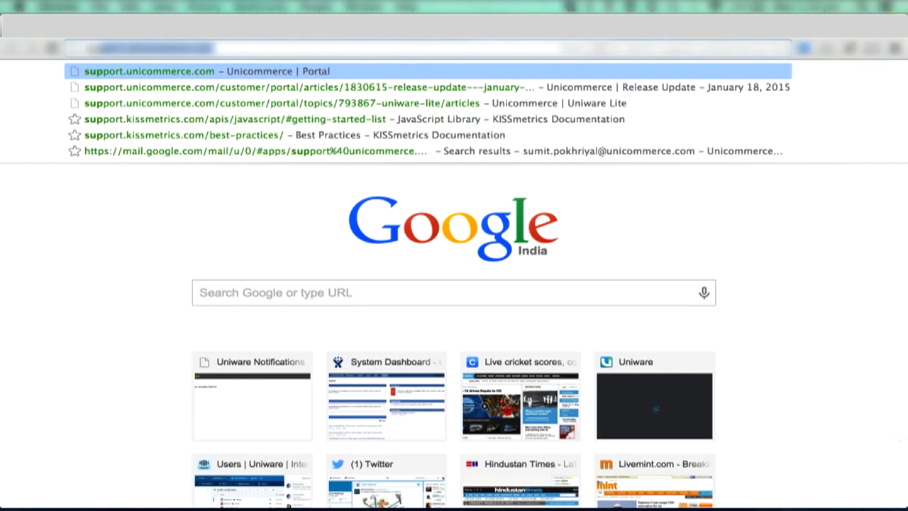
key("Return")
left_click(341, 191)
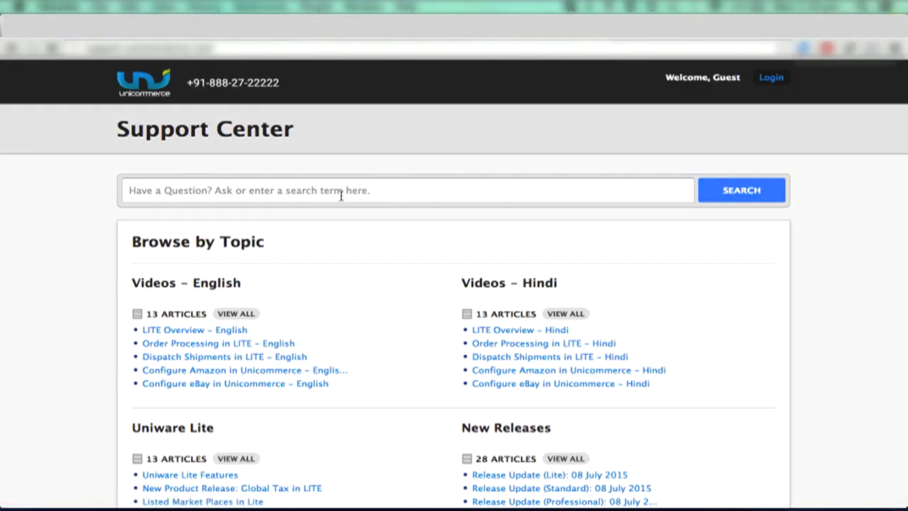
type("what is serviceabilty")
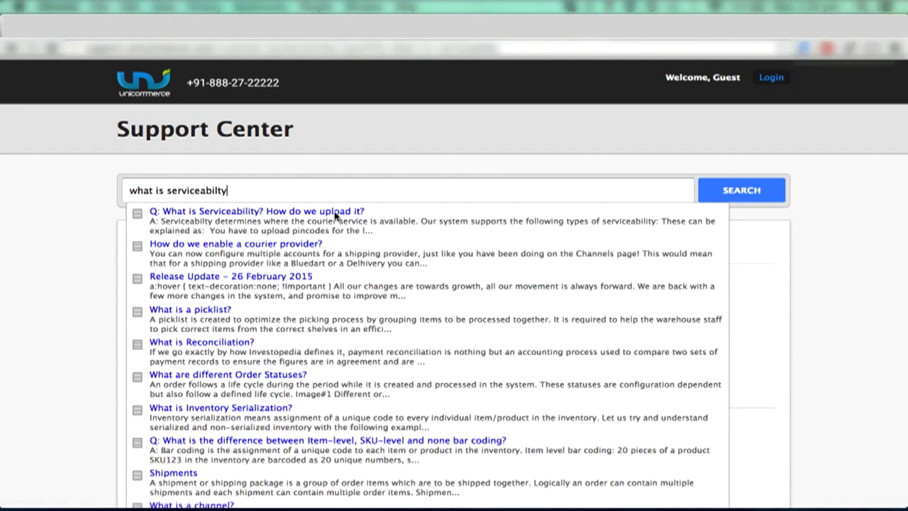
left_click(258, 264)
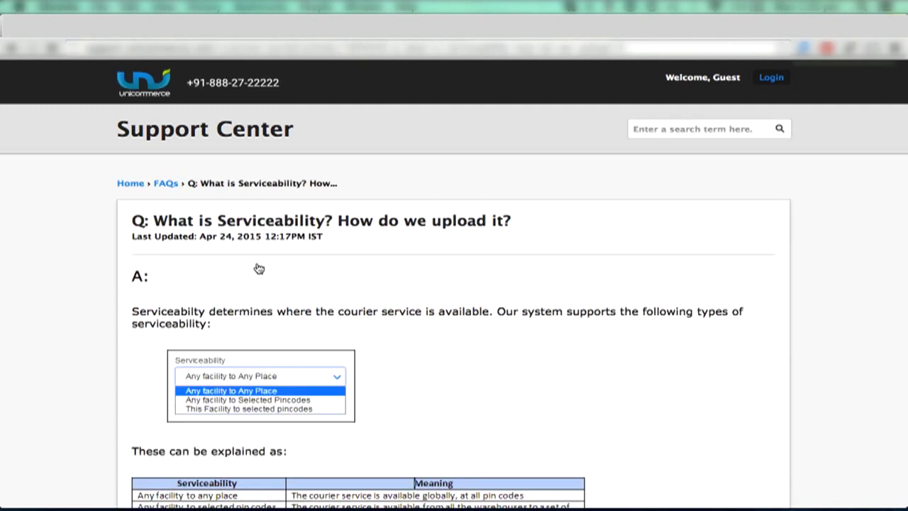
scroll(427, 272, "down", 5)
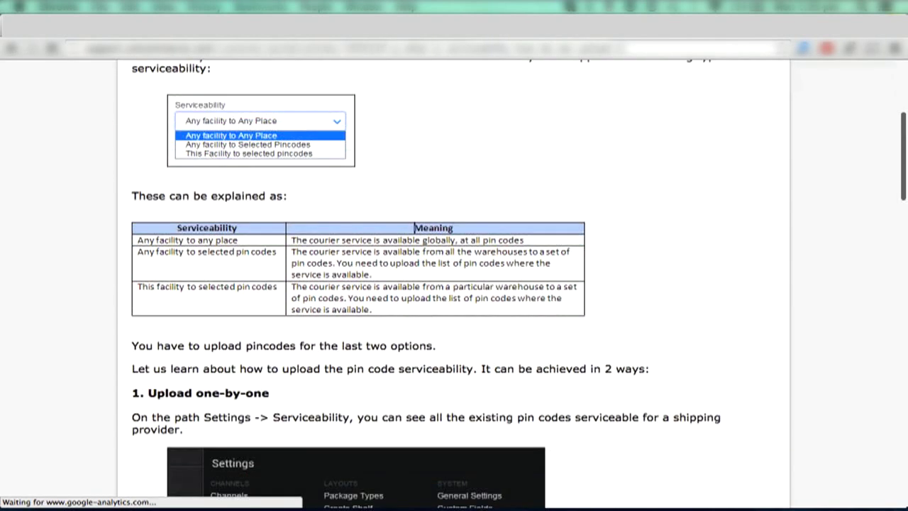
scroll(454, 284, "down", 5)
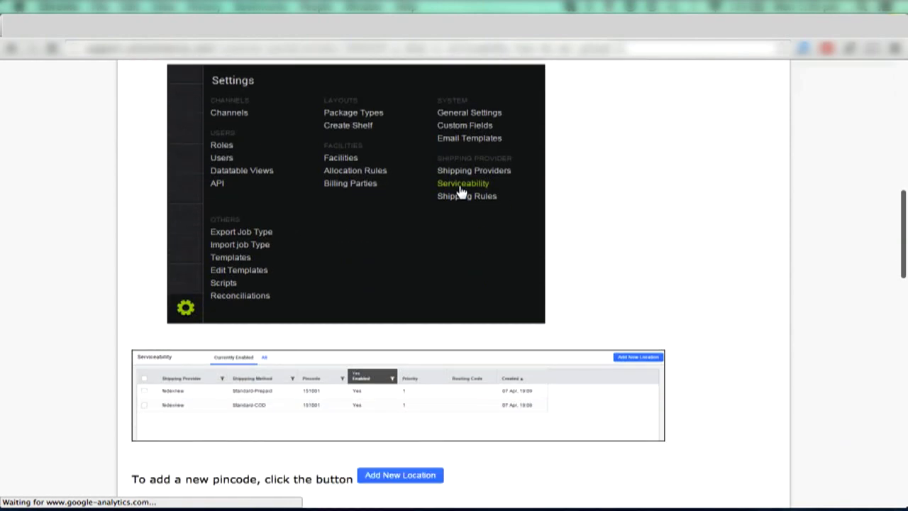
scroll(454, 284, "down", 10)
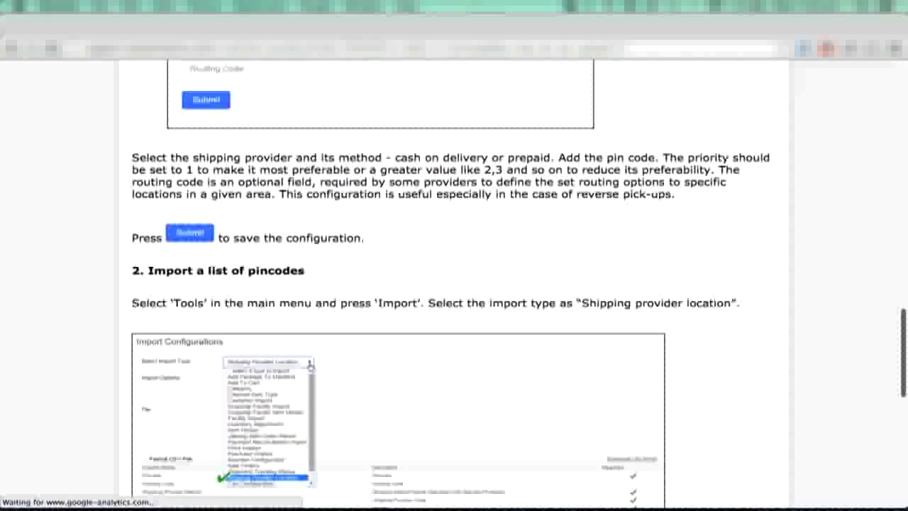
scroll(587, 170, "down", 5)
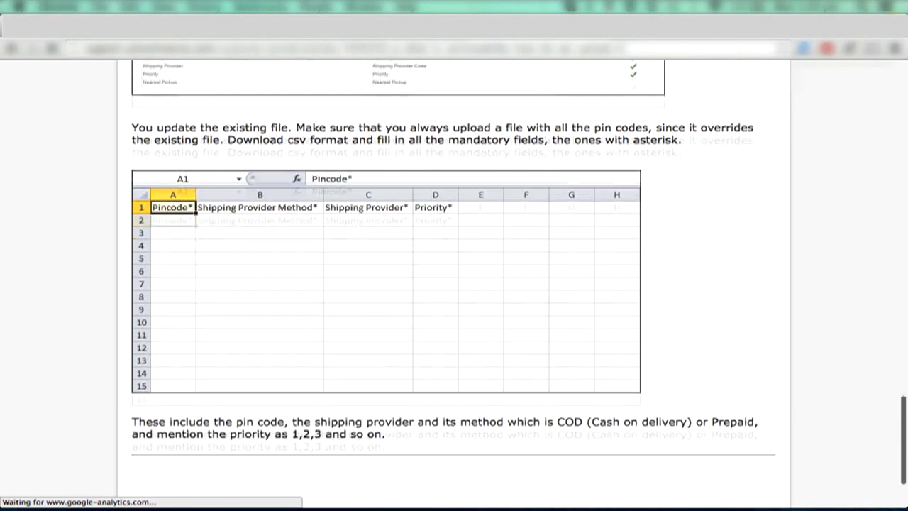
left_click(429, 37)
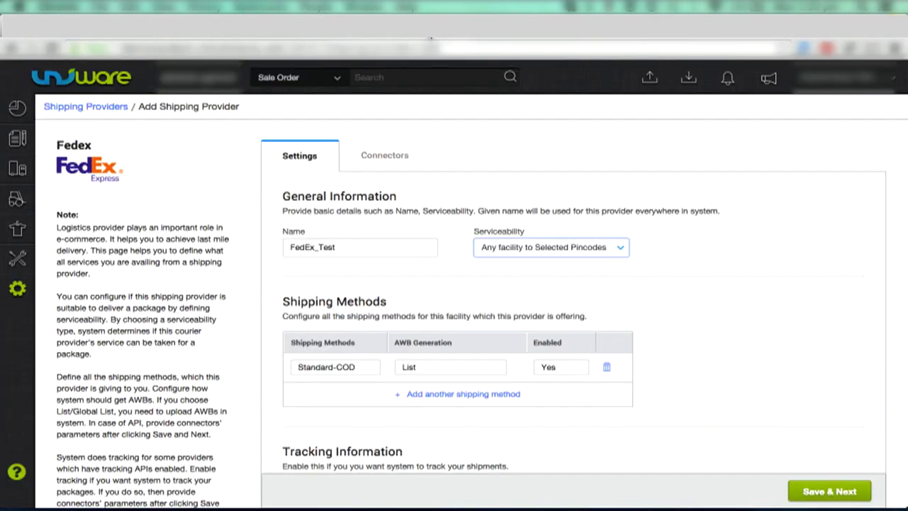
Step: Choose Standard-COD as the first shipping method, with AWB generation from List
left_click(360, 367)
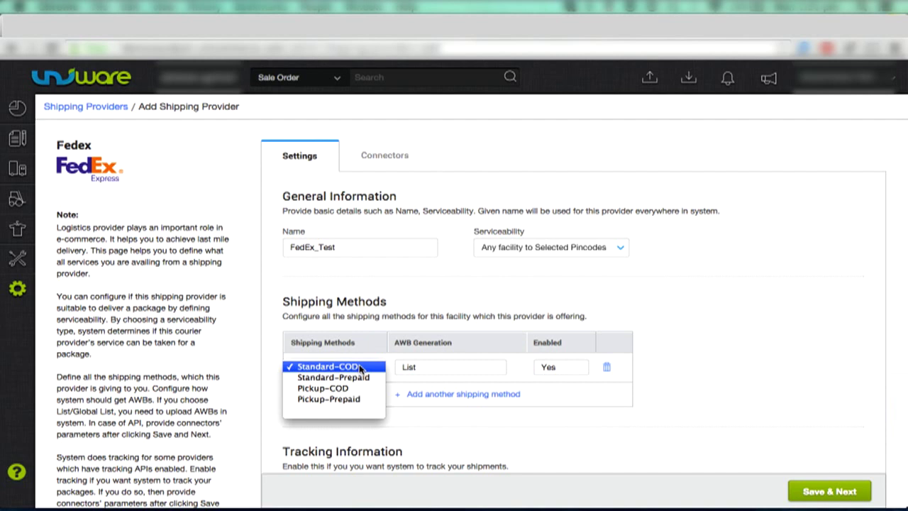
left_click(359, 368)
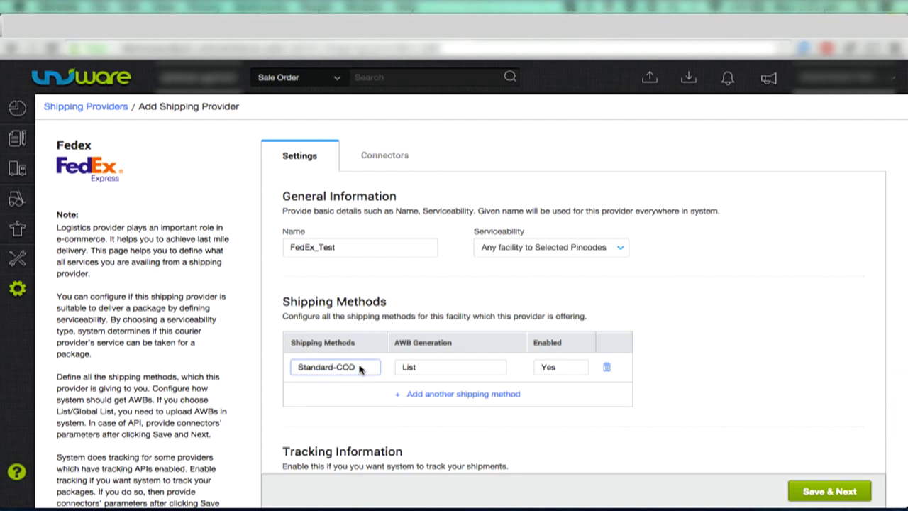
left_click(422, 368)
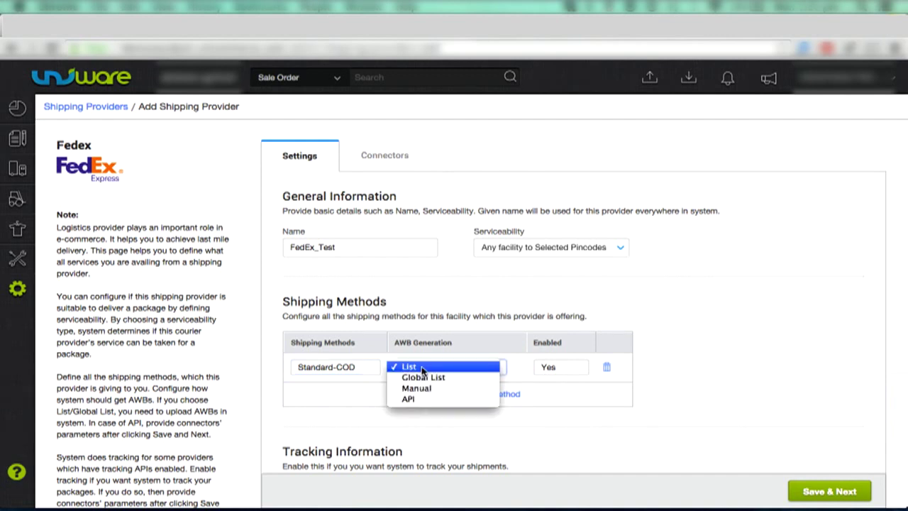
left_click(422, 367)
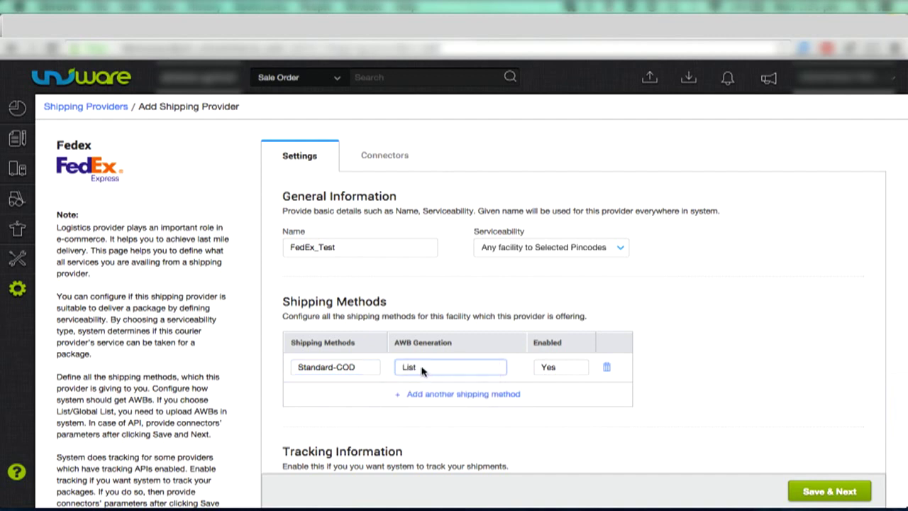
Step: Add a second shipping method, Standard-Prepaid, with Global List AWB generation and Enabled set to Yes
left_click(504, 396)
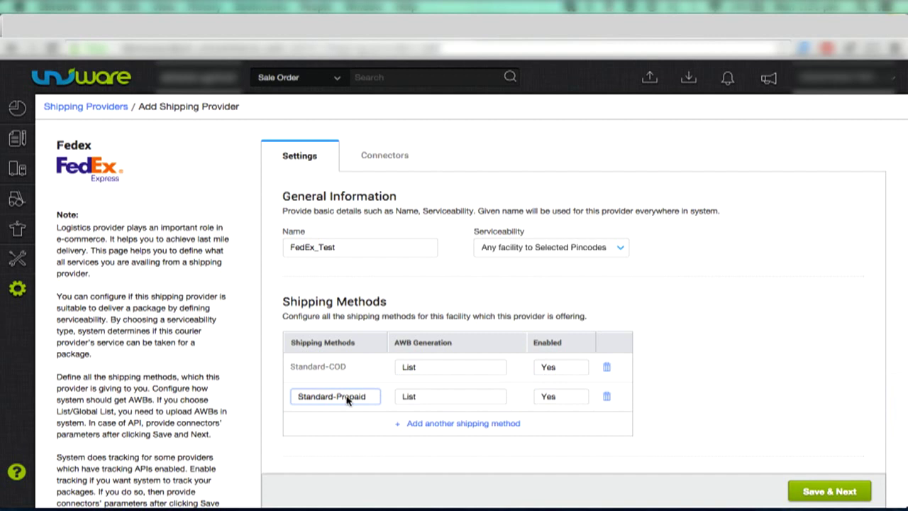
left_click(429, 401)
left_click(423, 406)
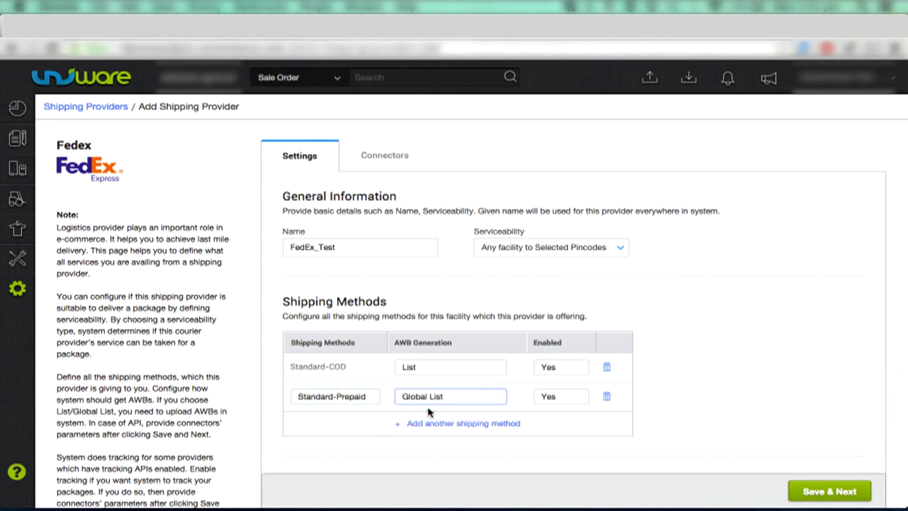
left_click(574, 397)
left_click(574, 397)
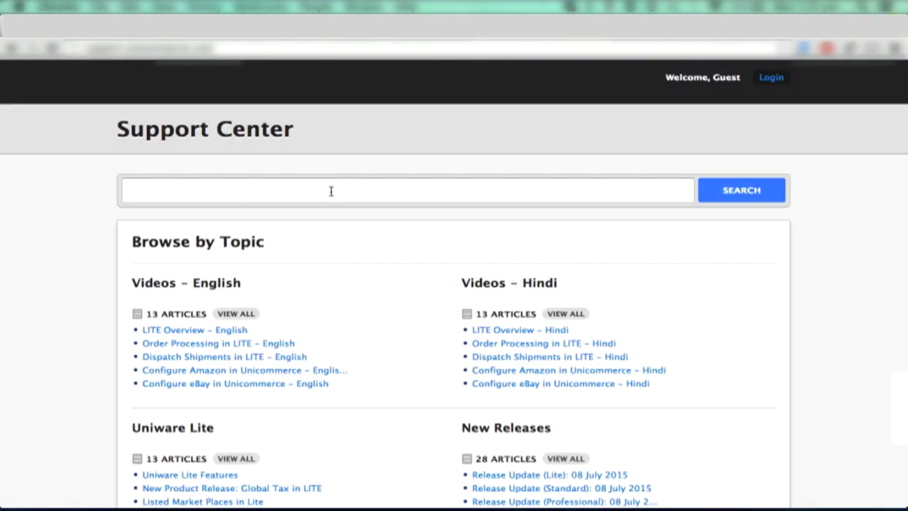
Step: Search the Support Center for "adding AWB numbers" and read the article on the different ways of adding them to a shipping provider
type("adding AWB numbers")
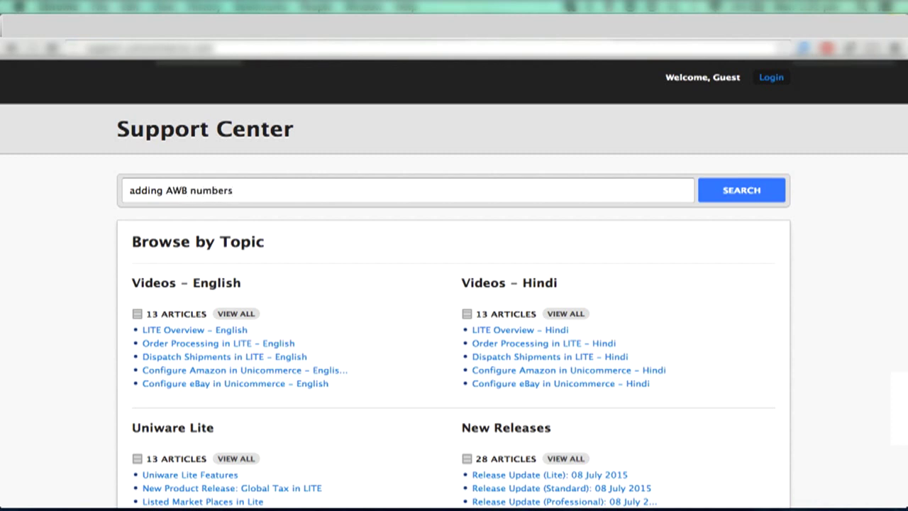
key("Return")
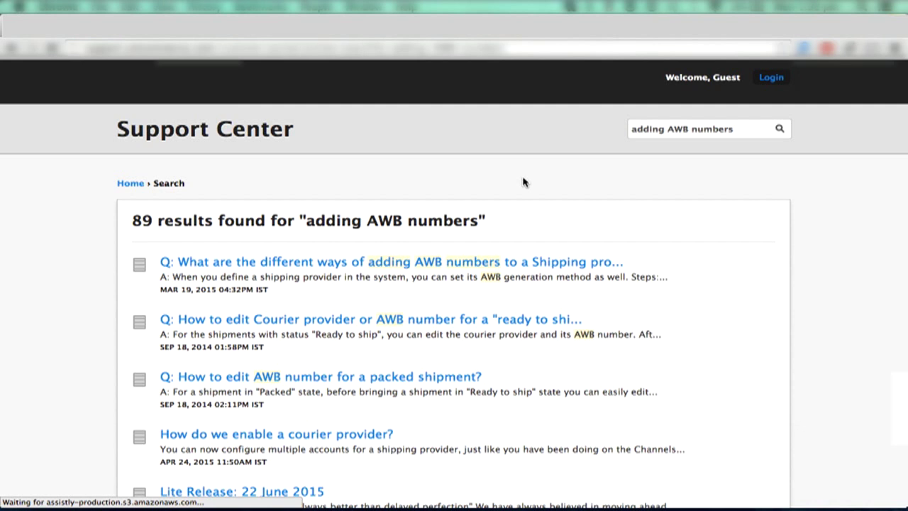
left_click(446, 265)
scroll(775, 362, "down", 5)
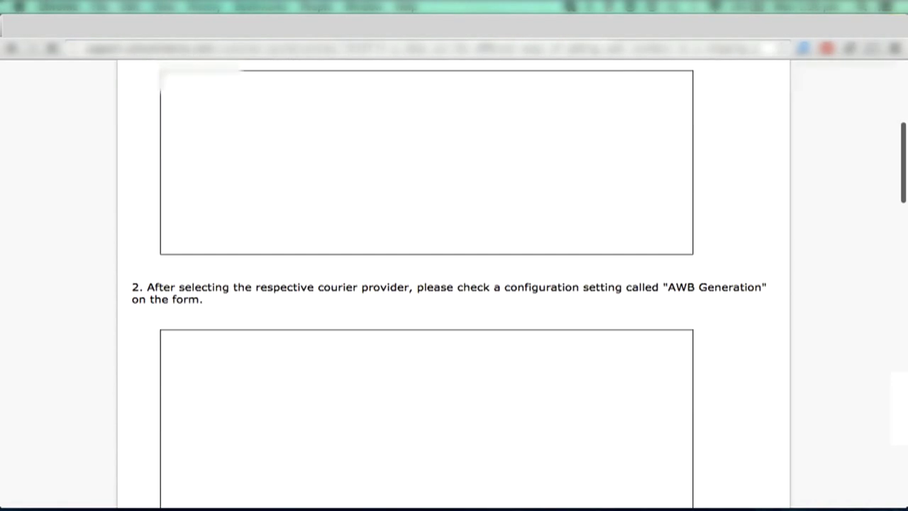
scroll(454, 284, "down", 15)
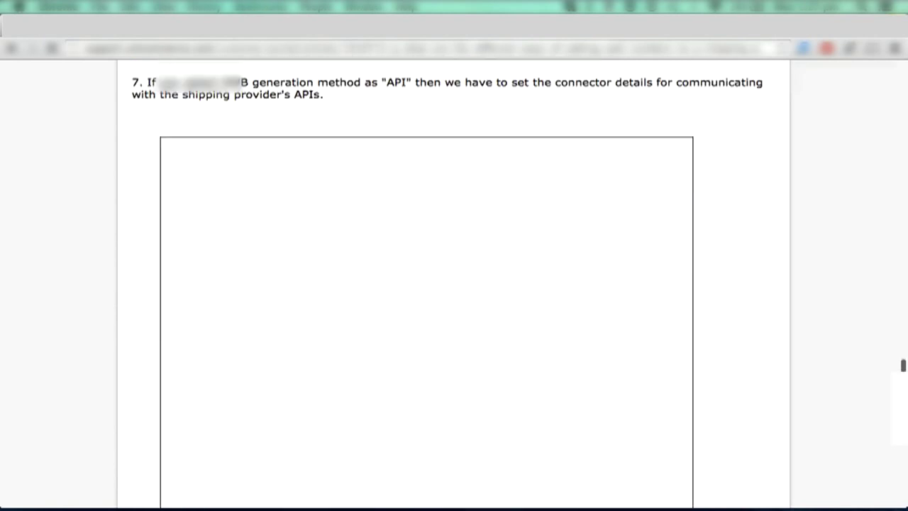
scroll(454, 284, "down", 5)
scroll(454, 284, "up", 20)
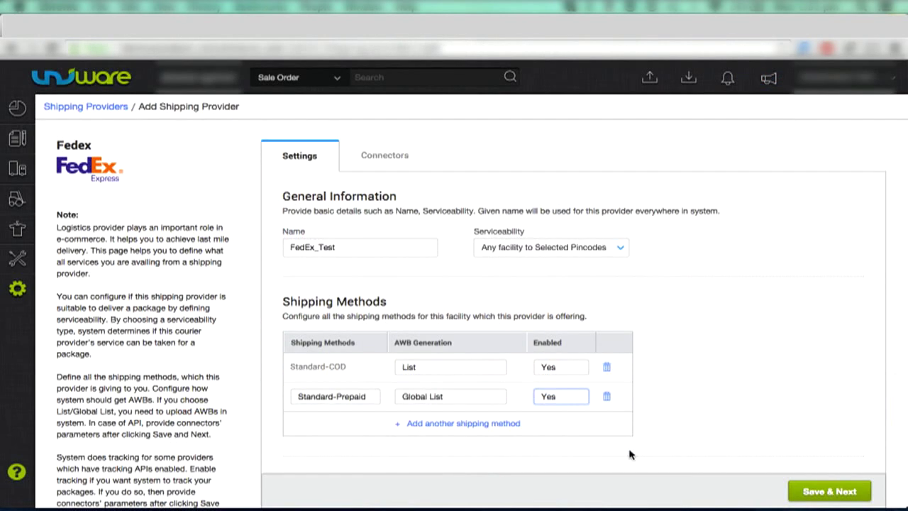
Step: Turn on shipment tracking for the FedEx_Test provider
left_click(631, 455)
scroll(630, 455, "down", 2)
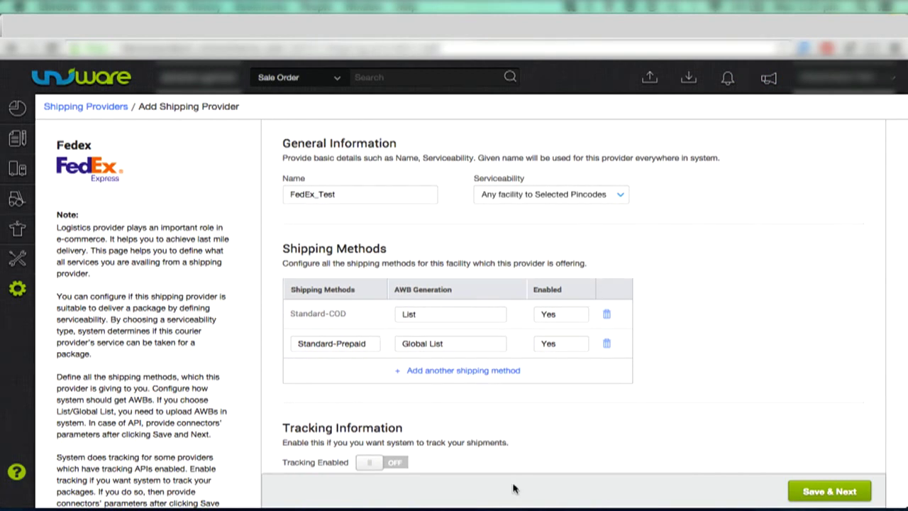
left_click(399, 465)
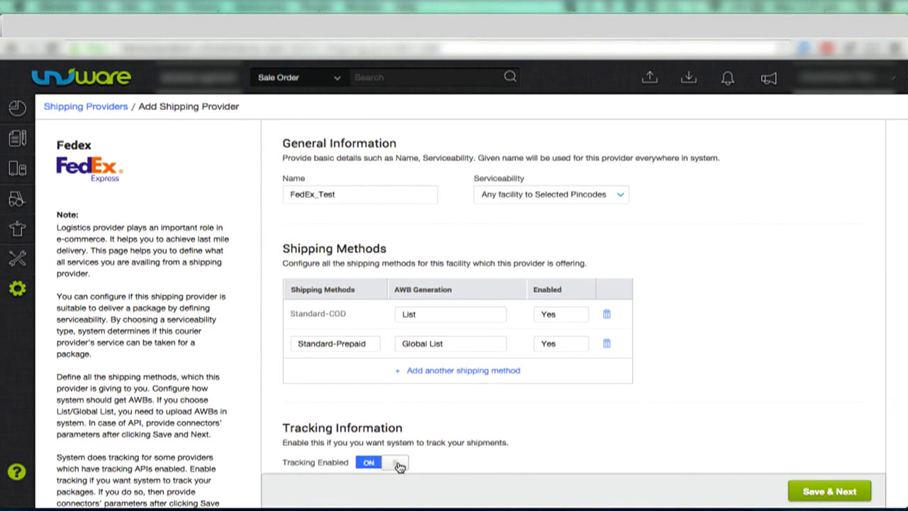
Step: Save the provider settings and go through the credential fields of the Fedex API connector
left_click(823, 492)
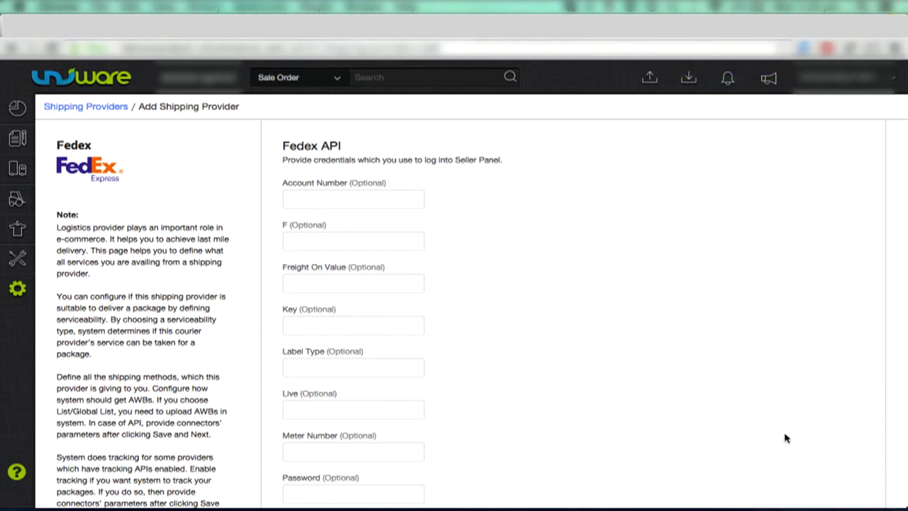
scroll(785, 438, "down", 2)
scroll(595, 314, "down", 4)
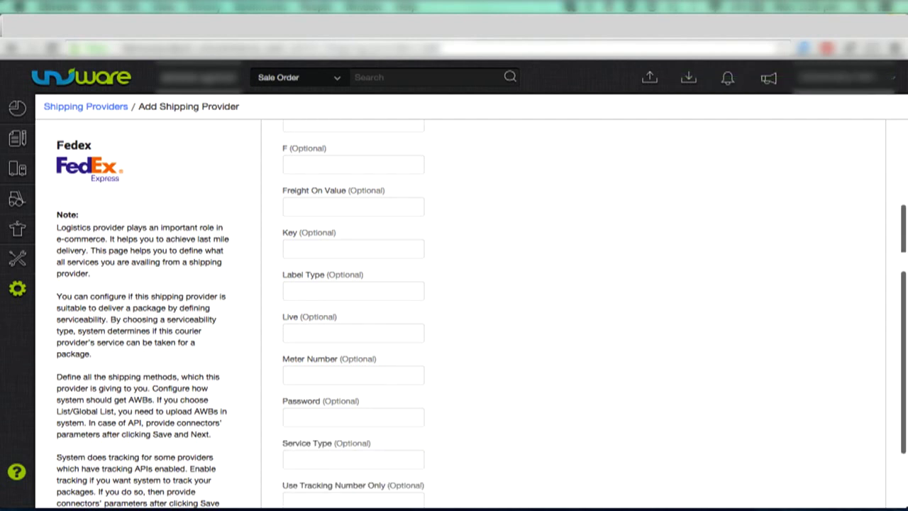